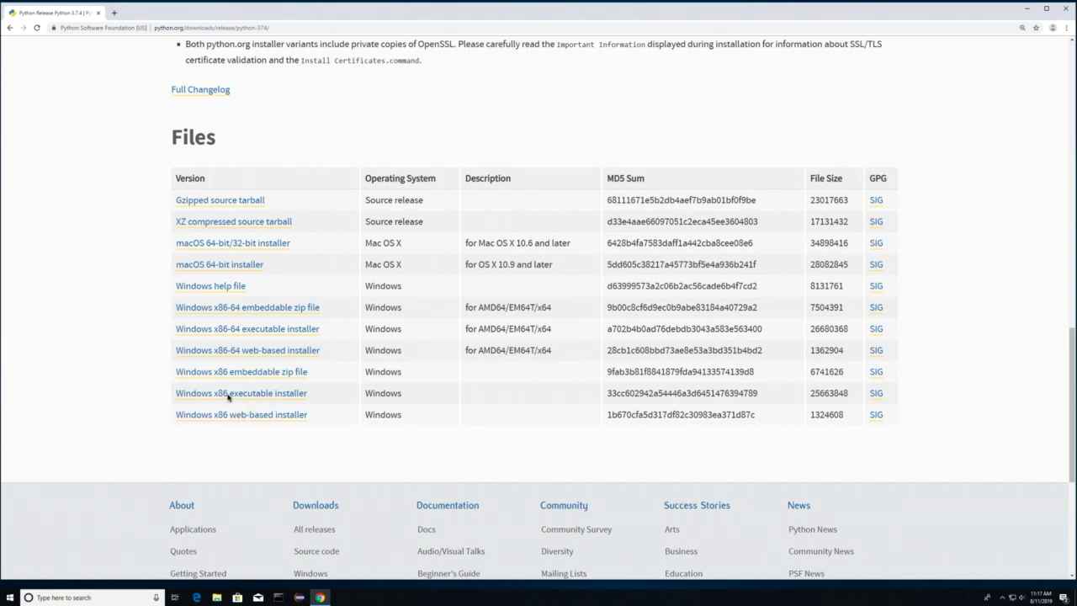
Download the Python 3.7.4 Windows x86 executable installer and open python-3.7.4.exe.
click(274, 397)
click(88, 569)
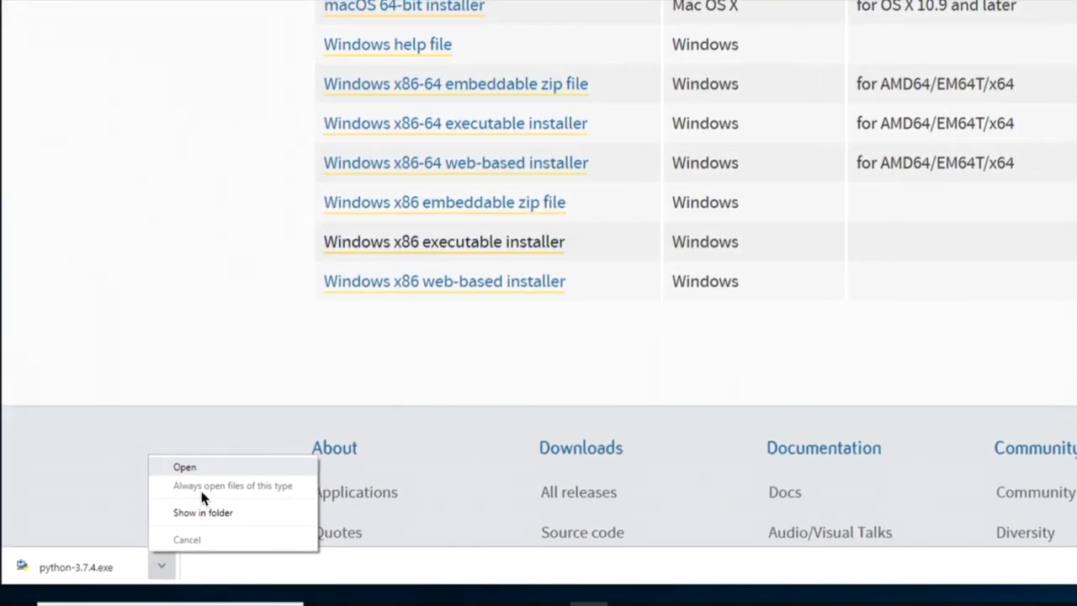
click(202, 466)
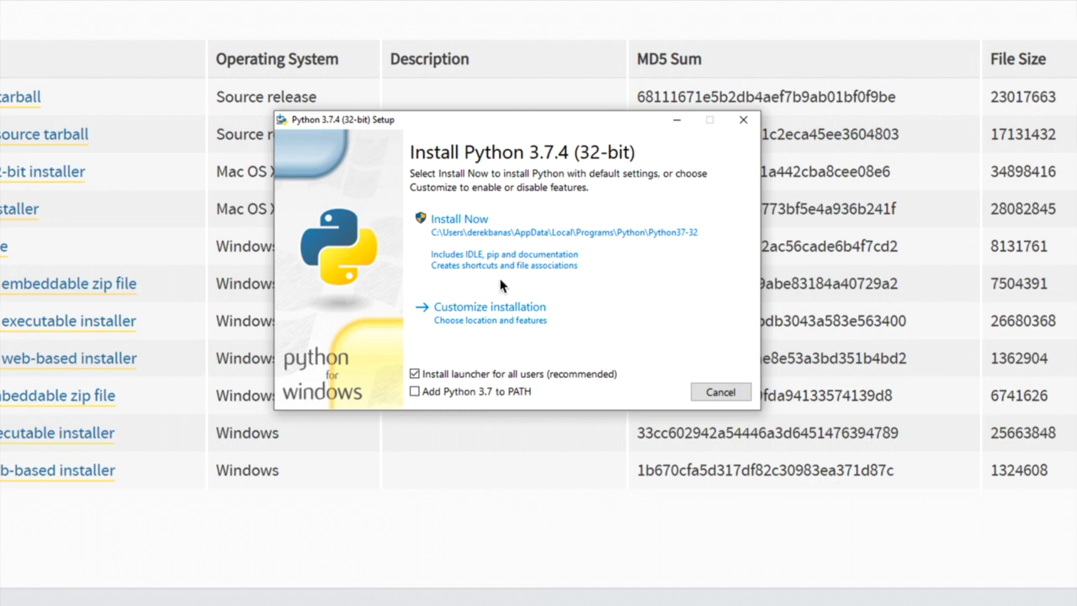
Run Install Now for Python 3.7.4 and approve the User Account Control prompt.
click(474, 235)
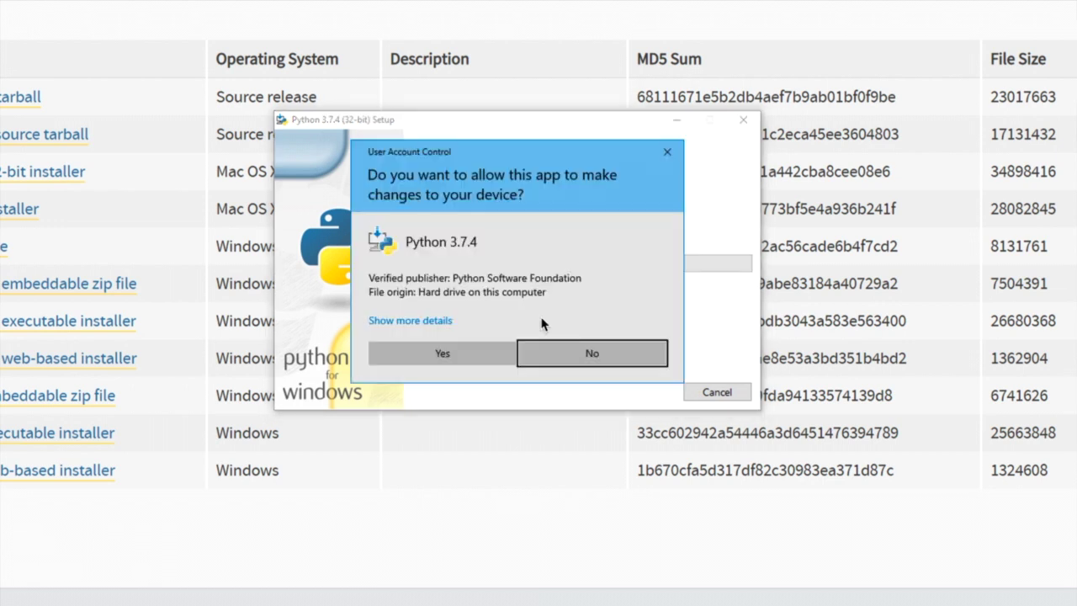
click(443, 354)
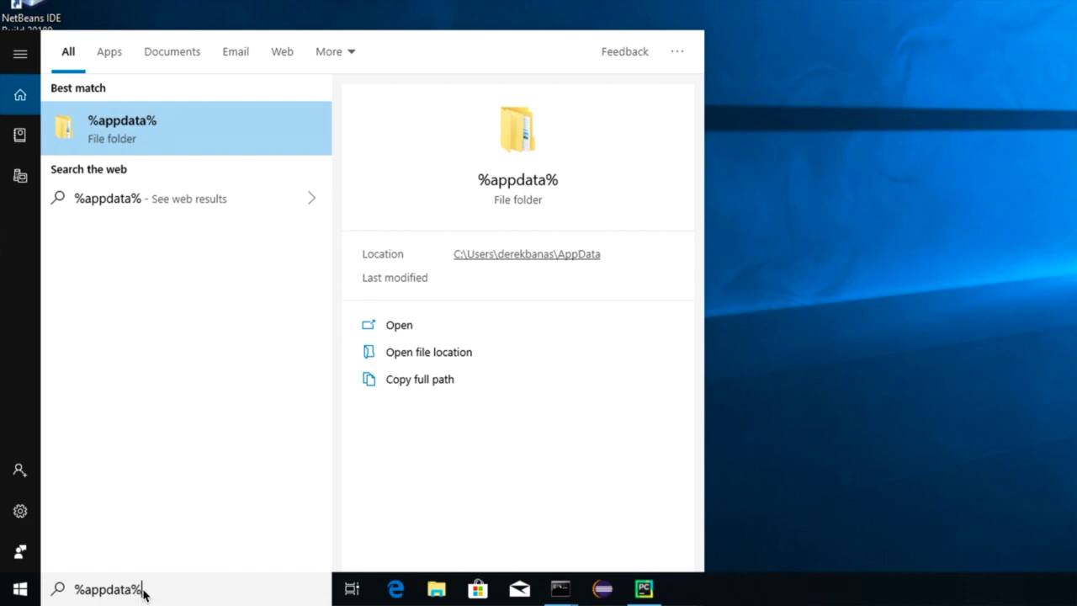
Browse AppData\Local\Programs\Python\Python37-32 and launch python.exe.
click(166, 131)
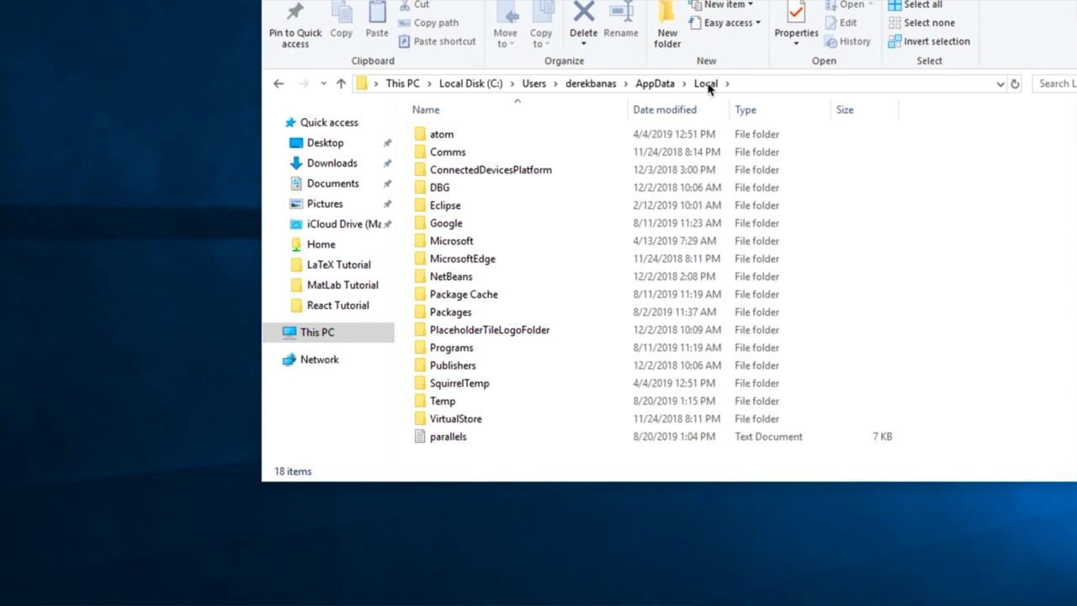
double_click(460, 354)
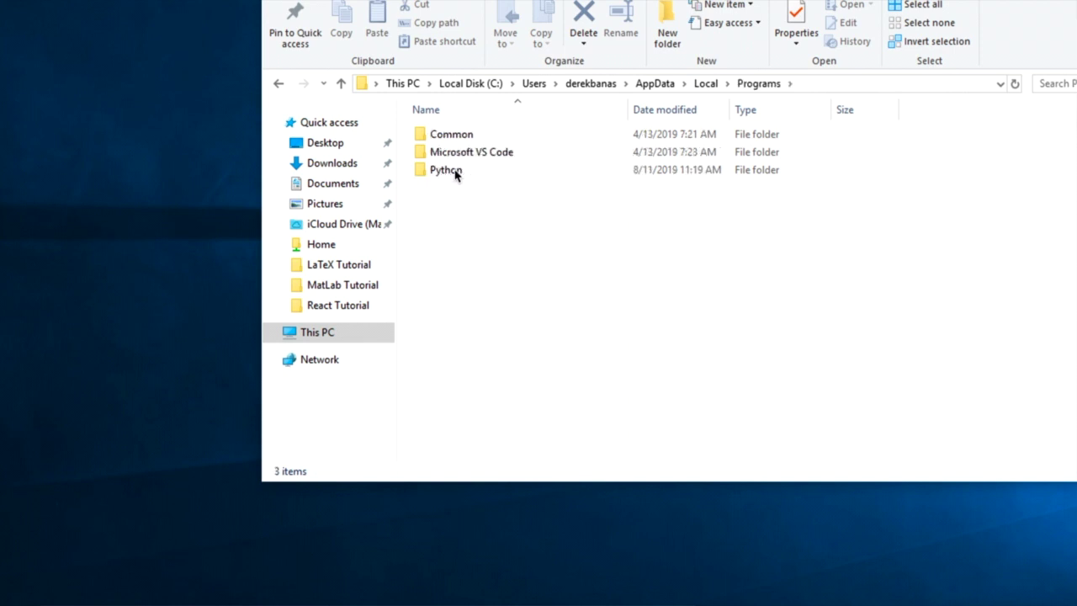
double_click(456, 174)
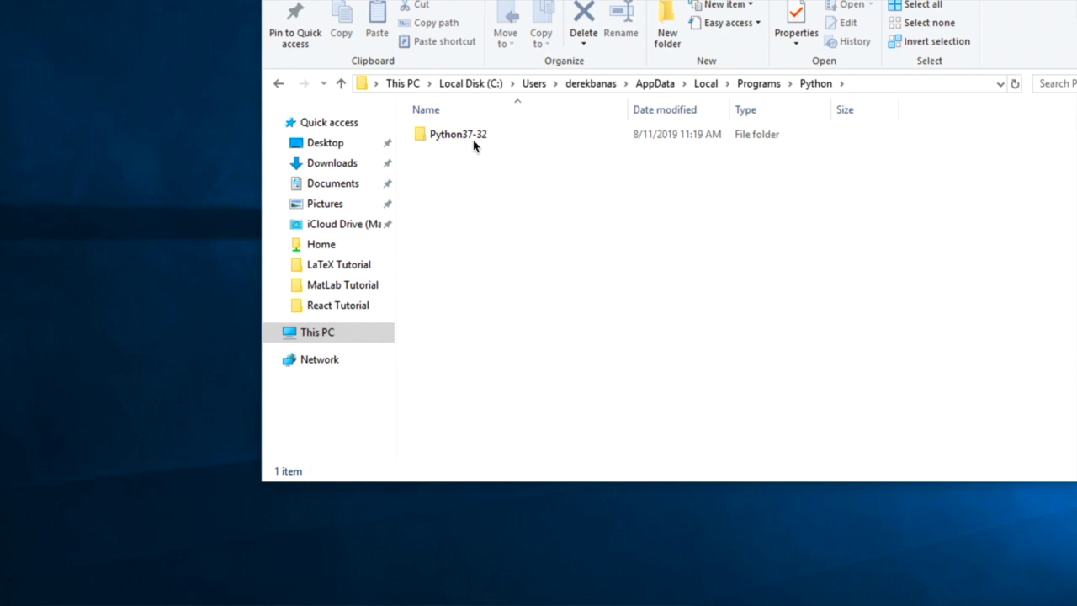
double_click(471, 139)
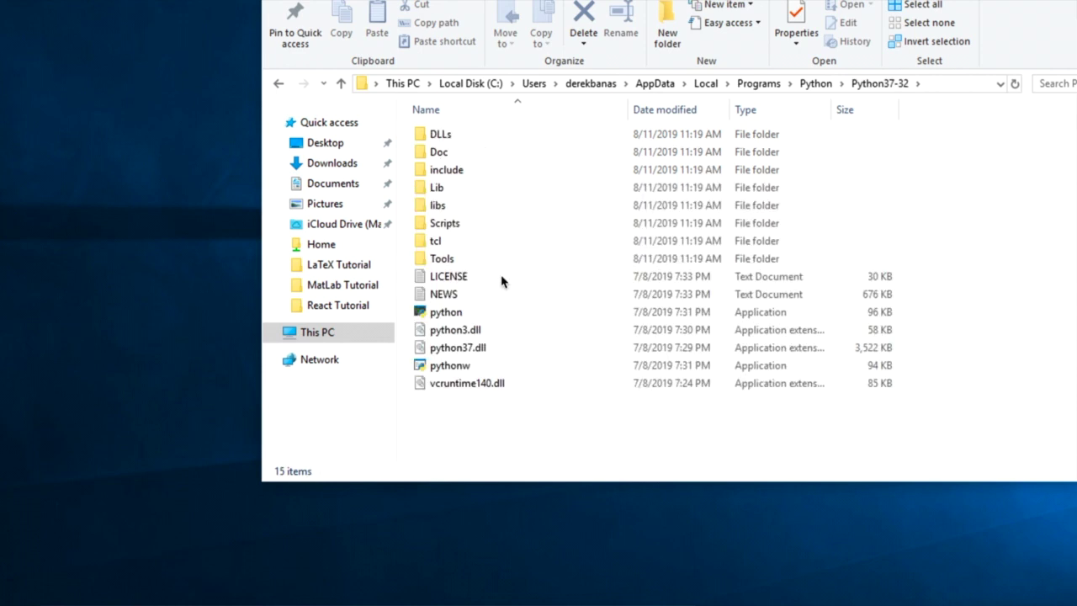
double_click(467, 316)
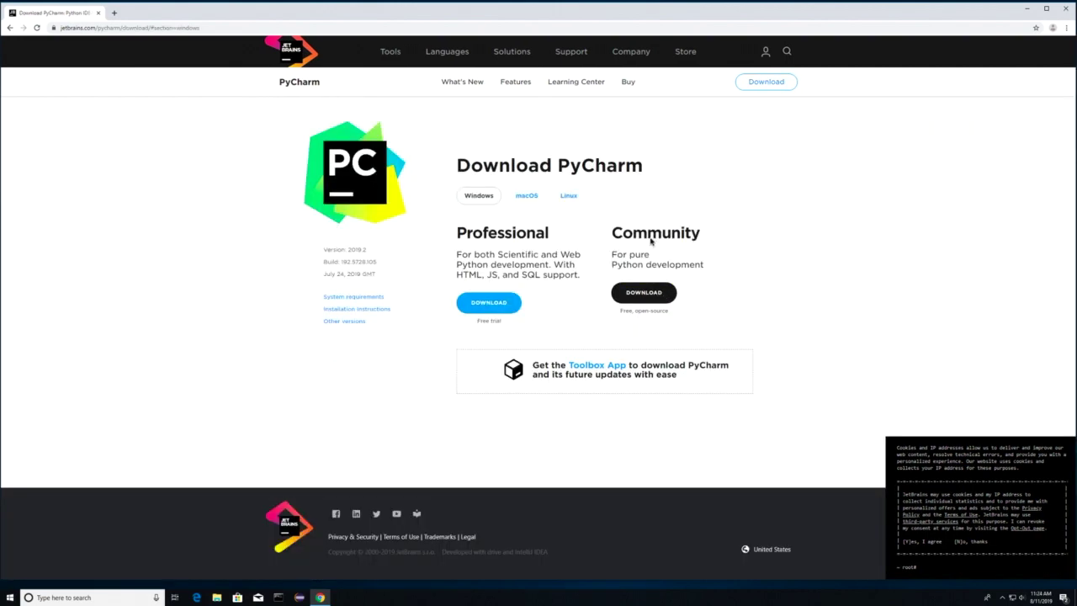
Download the PyCharm Community 2019.2 installer and open it.
click(644, 295)
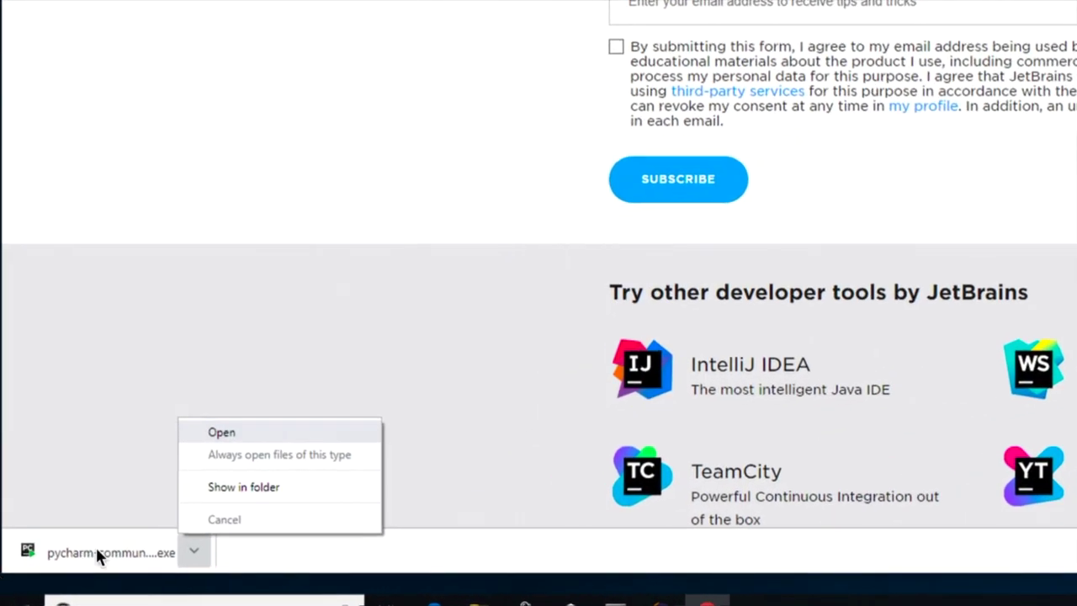
click(270, 434)
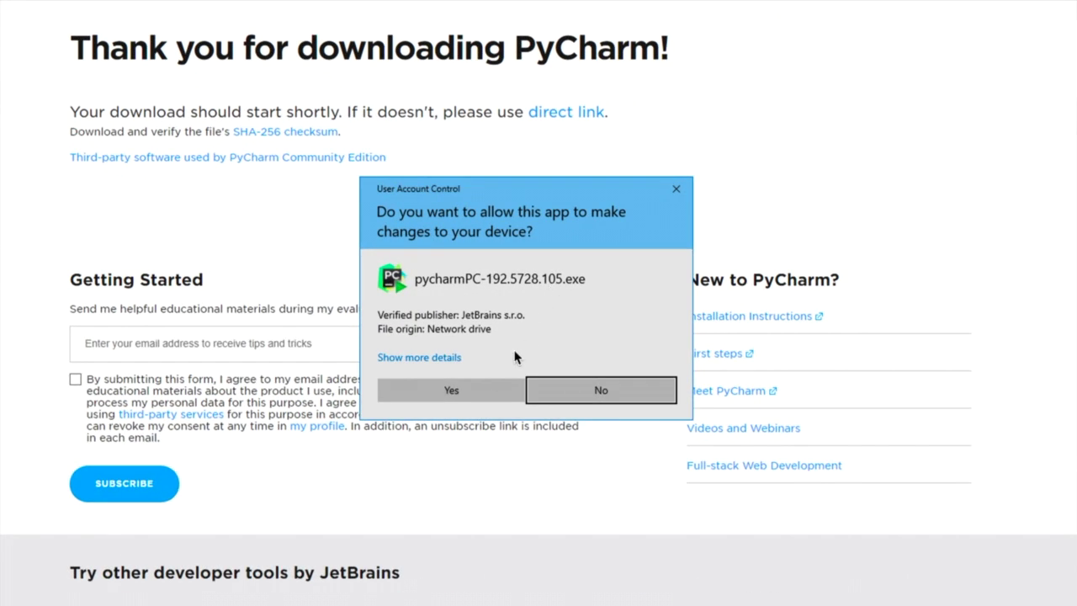
Install PyCharm Community at the default location with all options ticked, rebooting later.
click(454, 391)
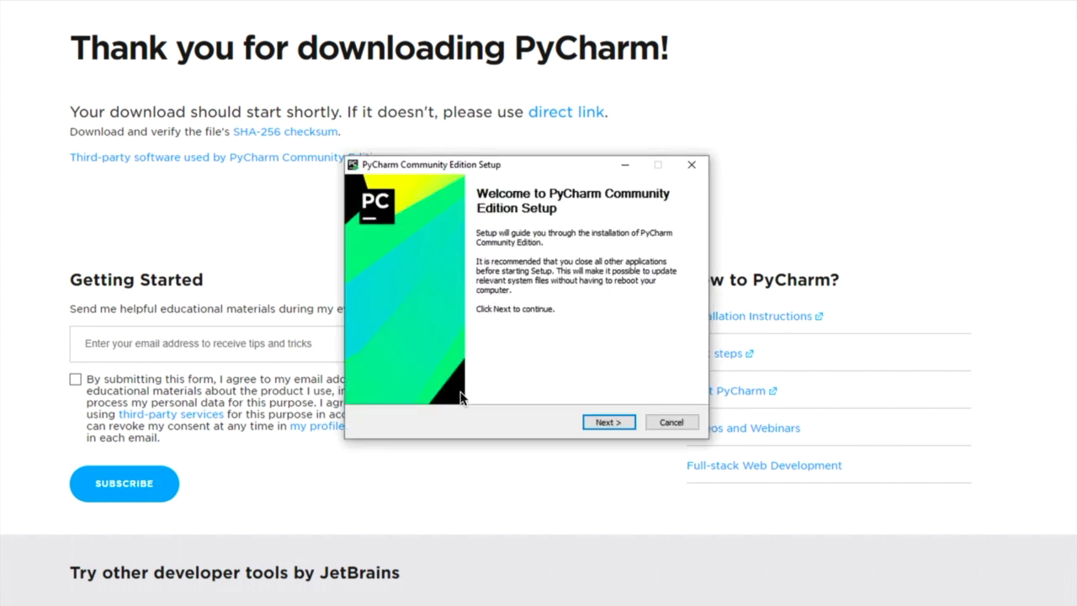
click(615, 423)
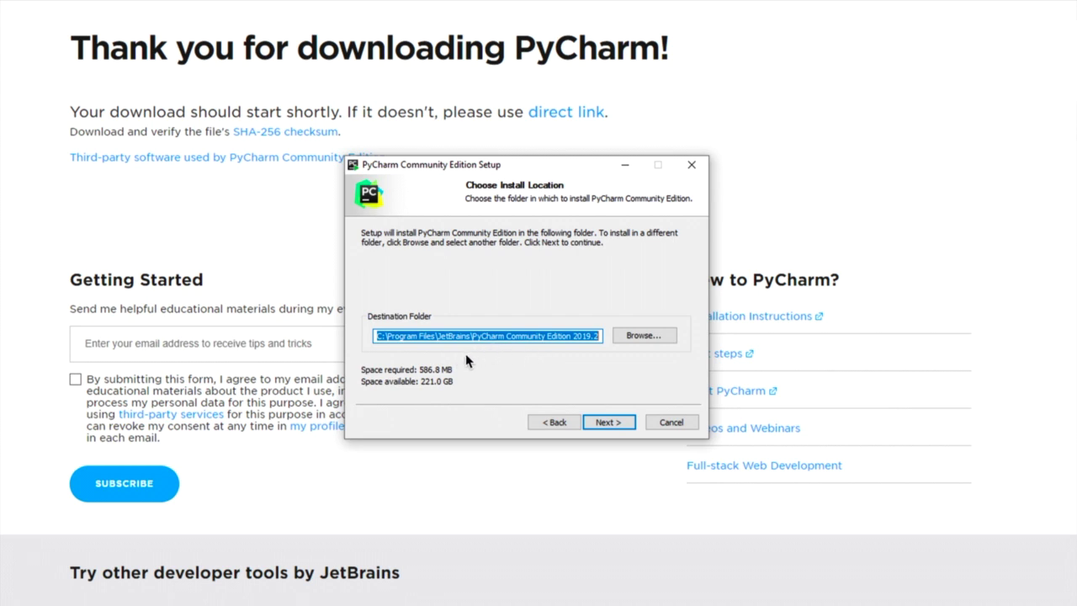
click(611, 422)
click(372, 305)
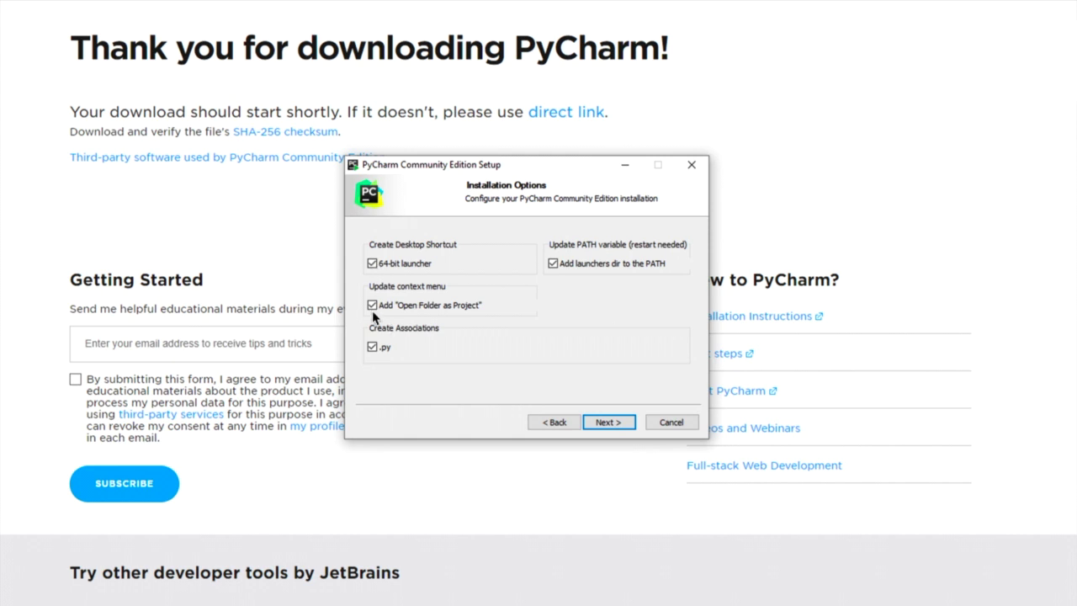
click(372, 348)
click(620, 422)
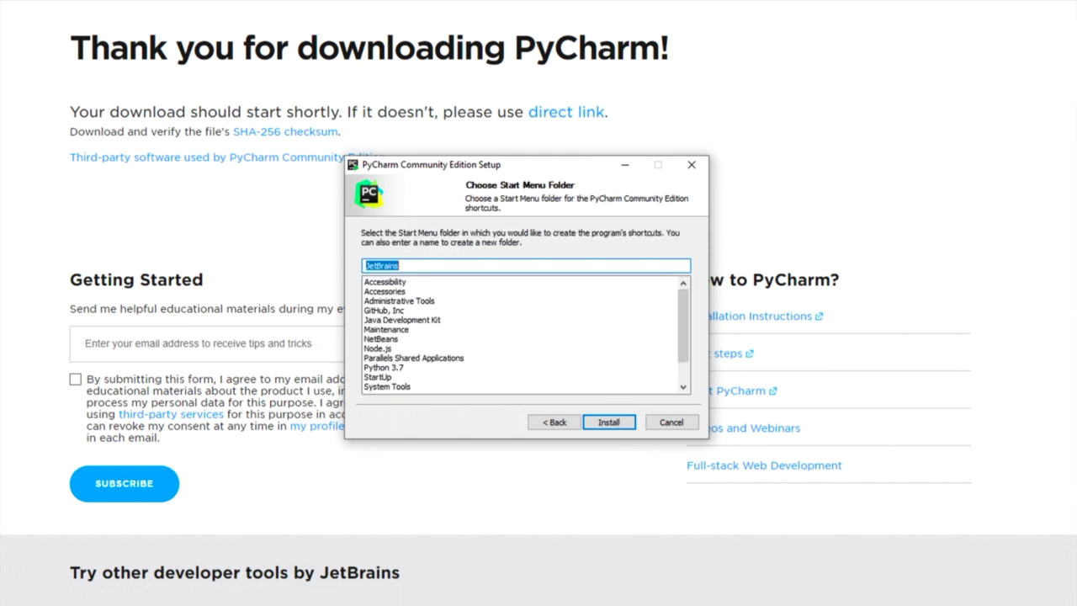
click(610, 423)
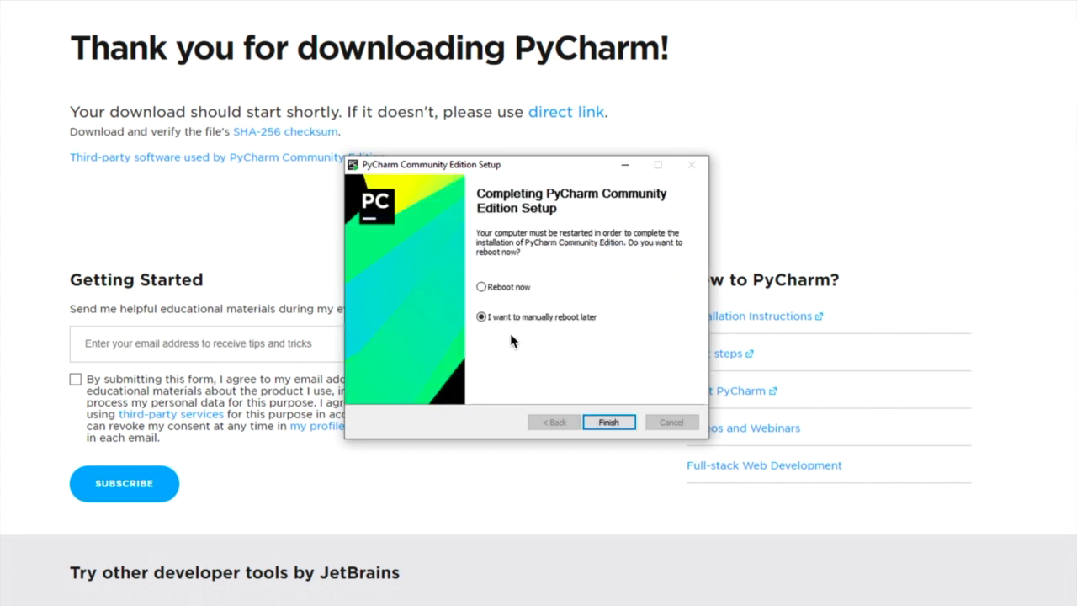
click(619, 422)
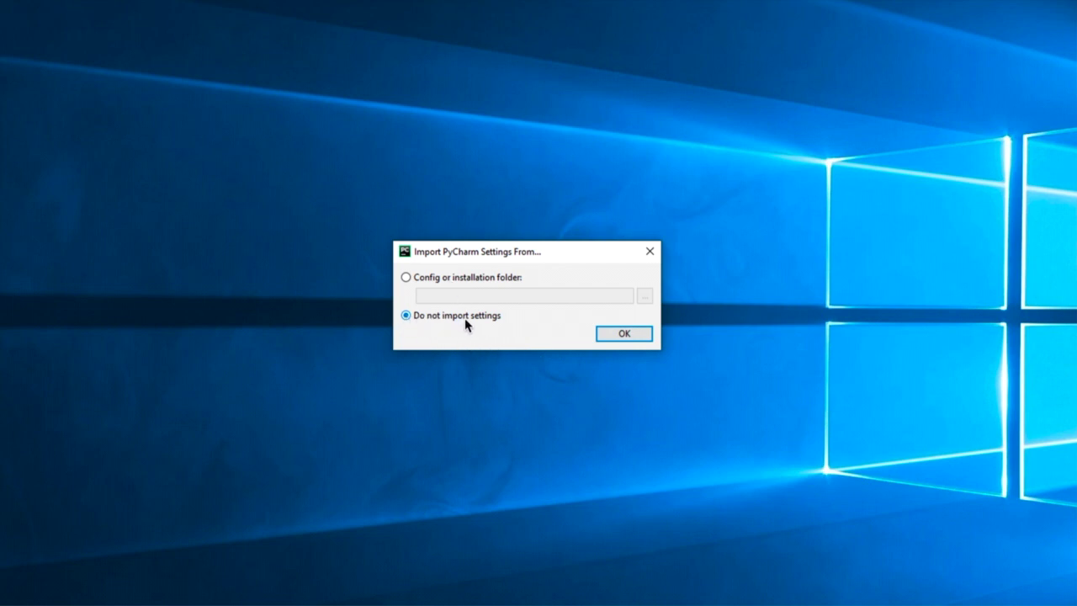
Skip importing settings, accept the privacy policy, keep Darcula, and skip featured plugins.
click(623, 334)
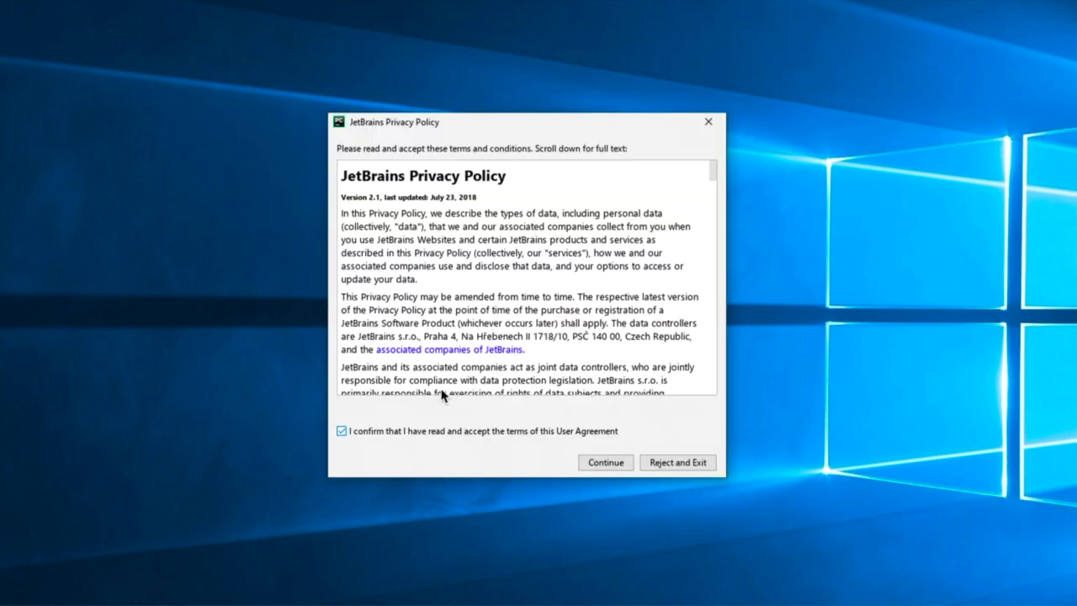
click(341, 430)
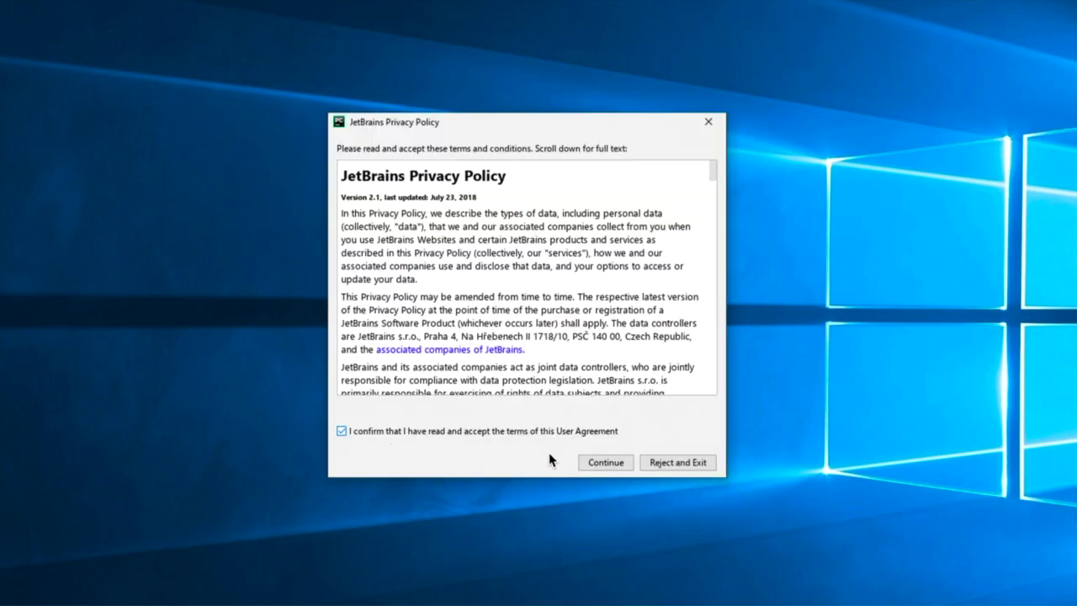
click(605, 462)
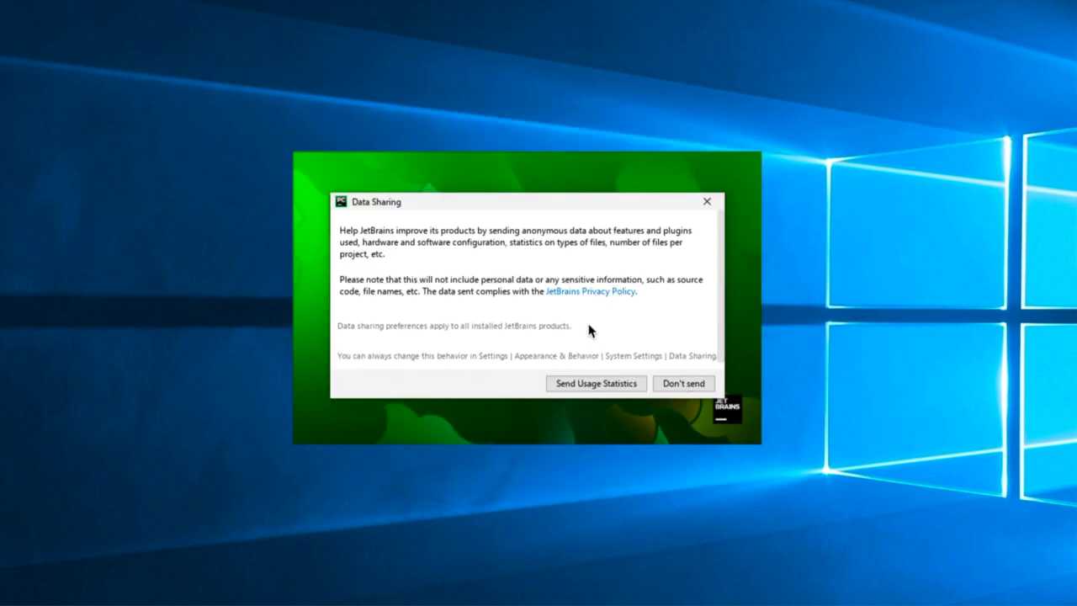
click(595, 383)
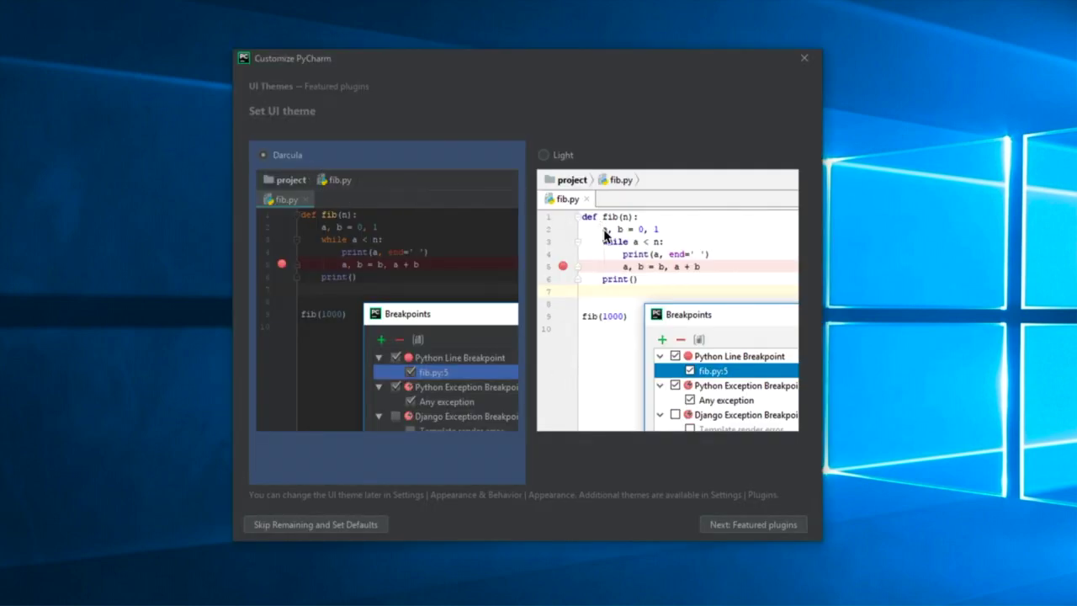
click(752, 525)
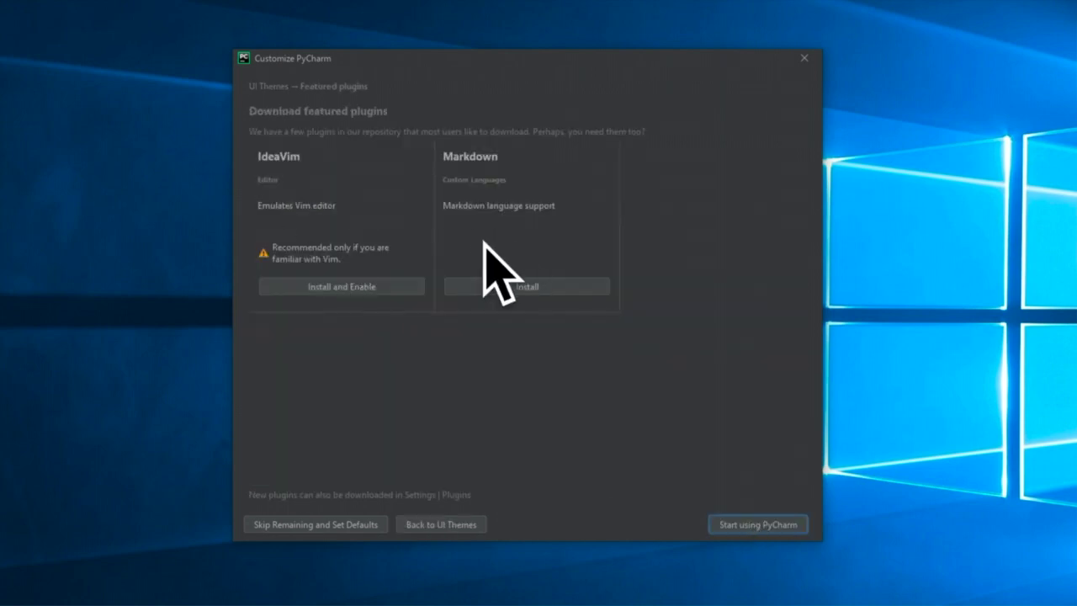
click(761, 524)
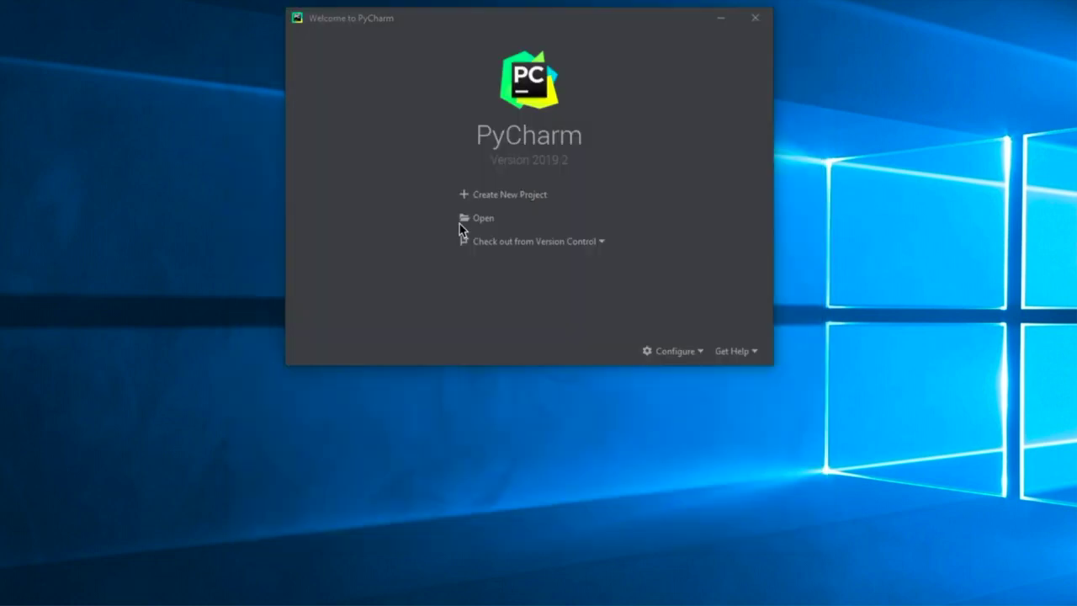
Create the PythonTut project and start a new Python file named HelloWorld in it.
click(512, 194)
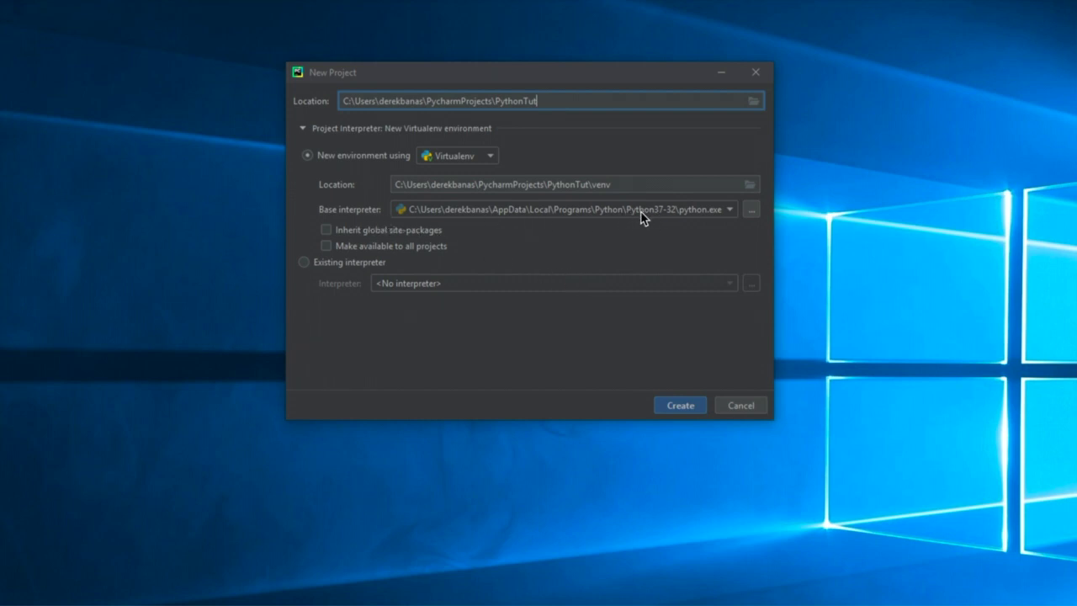
click(688, 407)
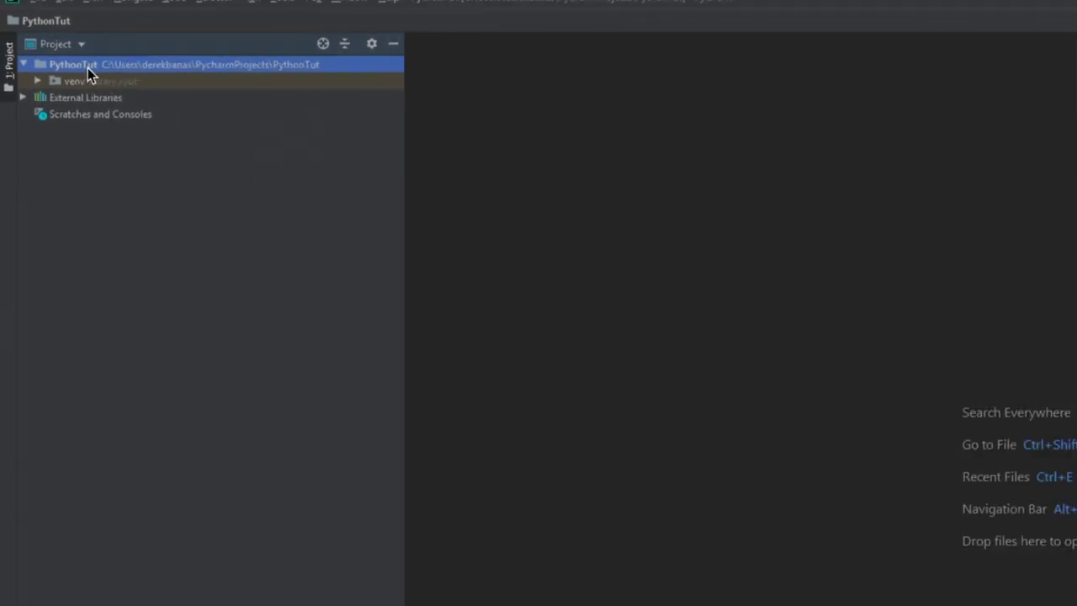
right_click(99, 74)
mouse_move(532, 76)
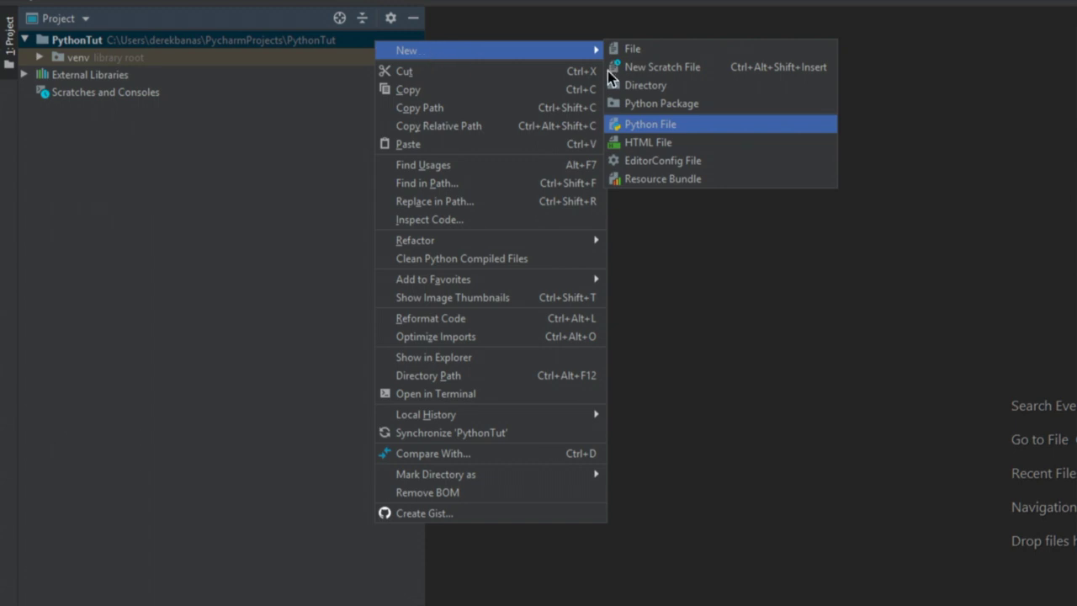
click(706, 123)
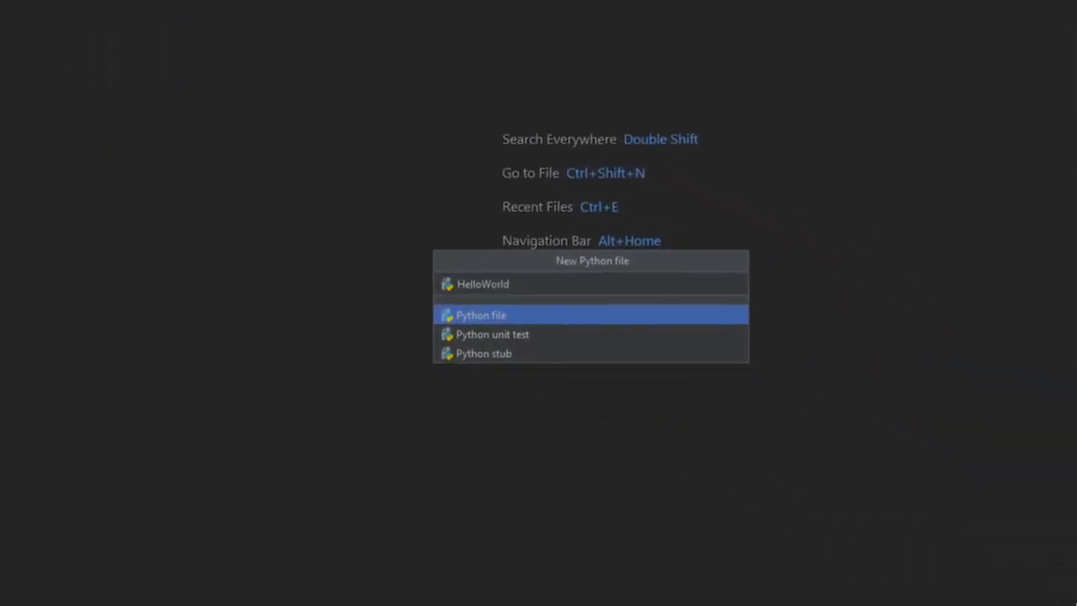
Create HelloWorld.py with print("Hello World"), run it, and move the Run window to Right Bottom.
click(516, 313)
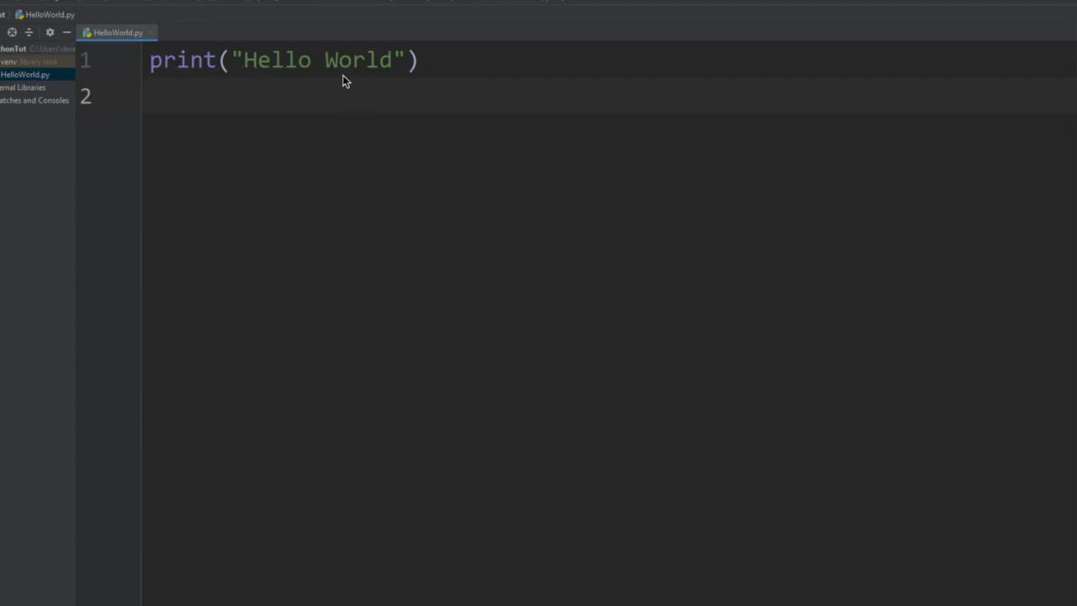
click(145, 0)
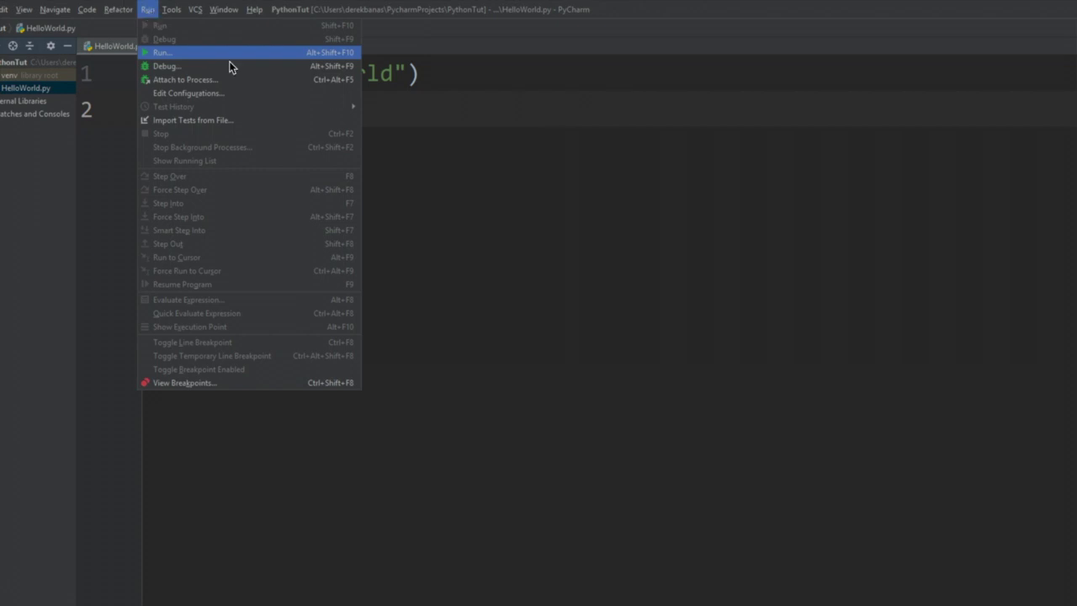
click(185, 53)
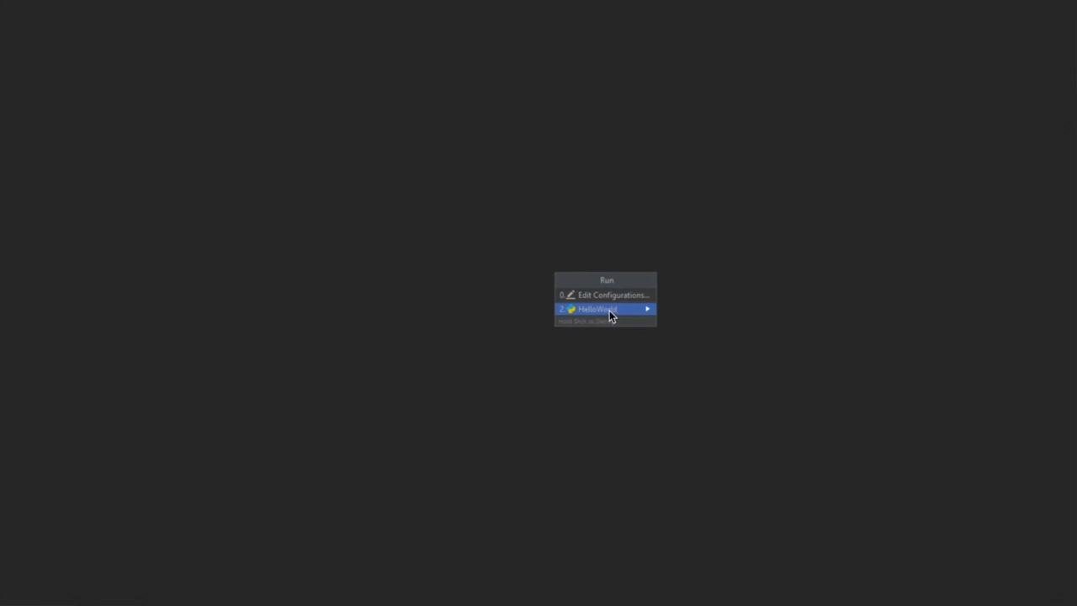
click(599, 308)
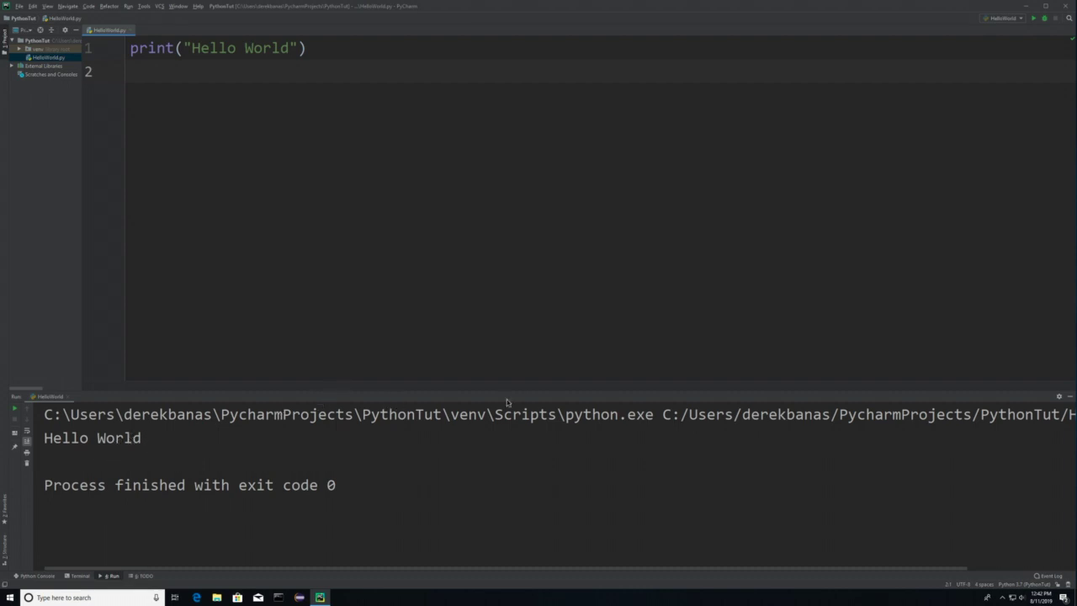
right_click(449, 398)
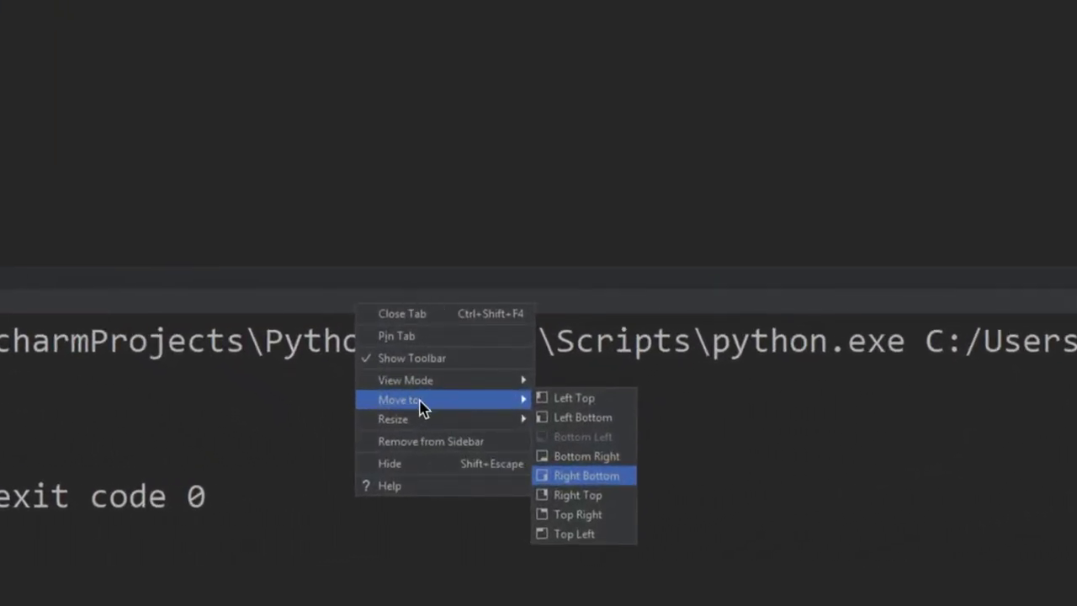
click(580, 479)
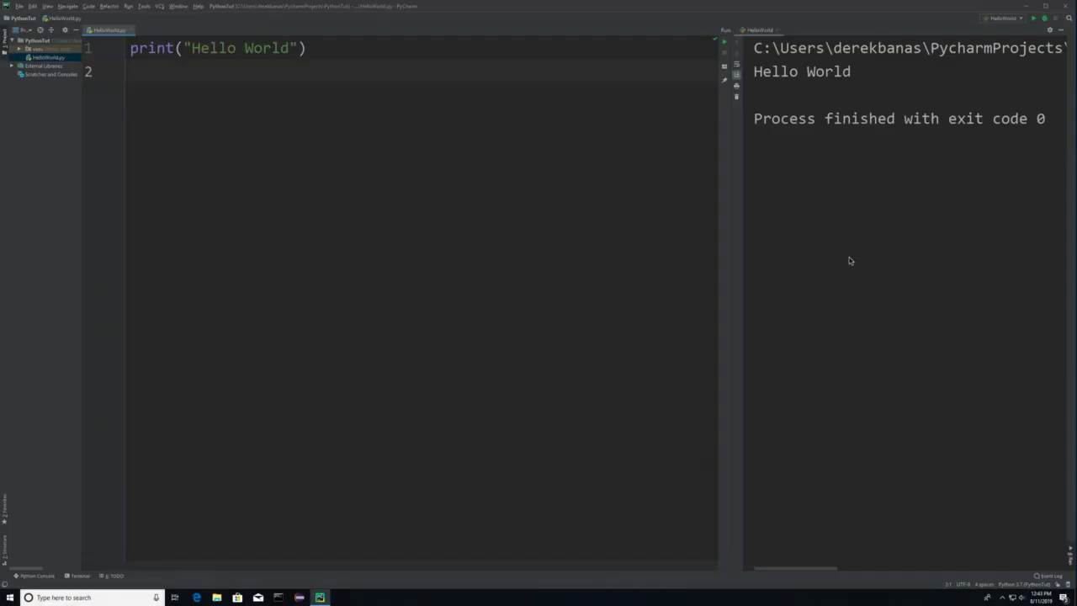